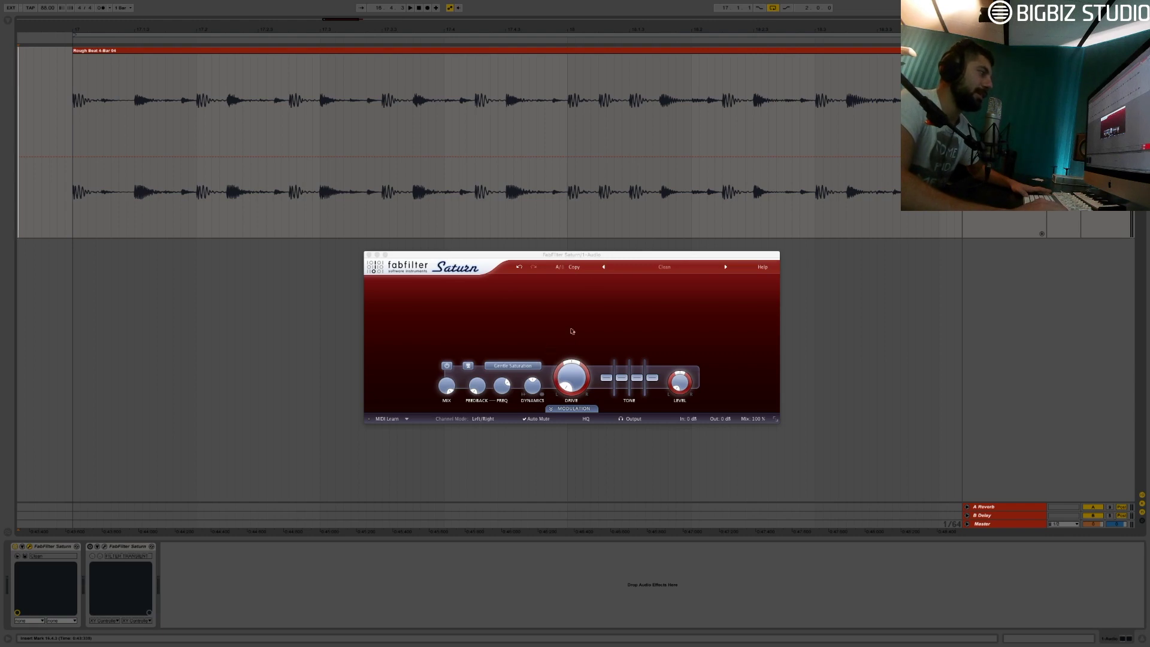
Focus the FabFilter Saturn plugin window on the drum loop track
{"action": "left_click", "coordinate": [592, 255]}
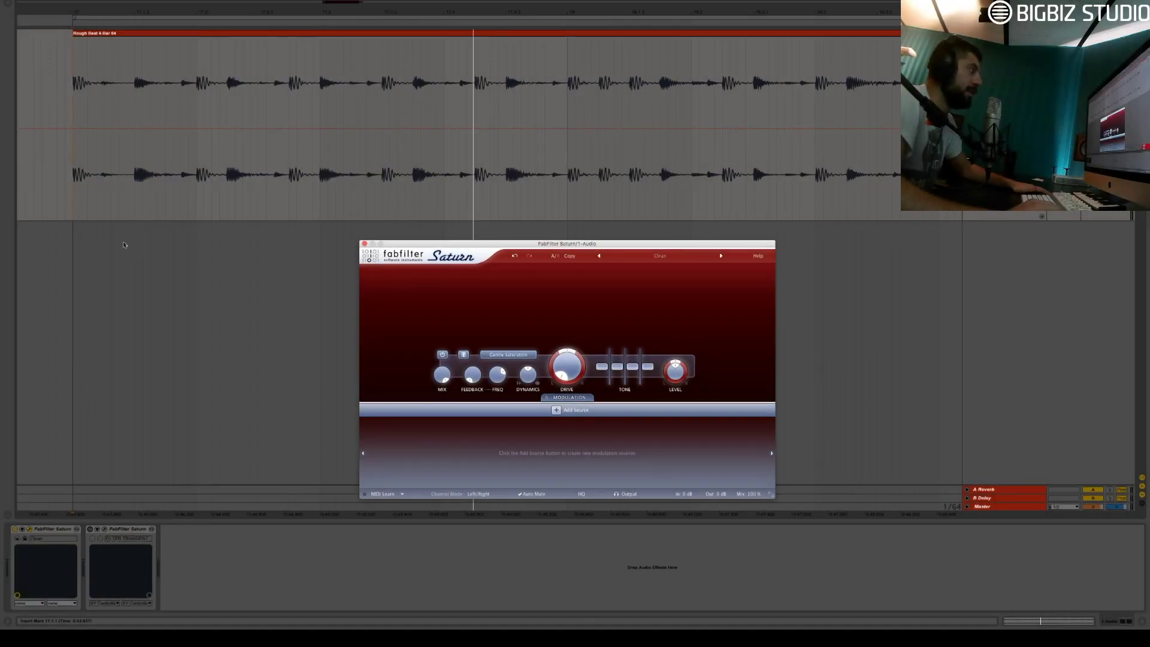
{"action": "left_click", "coordinate": [73, 186]}
{"action": "key", "text": "space"}
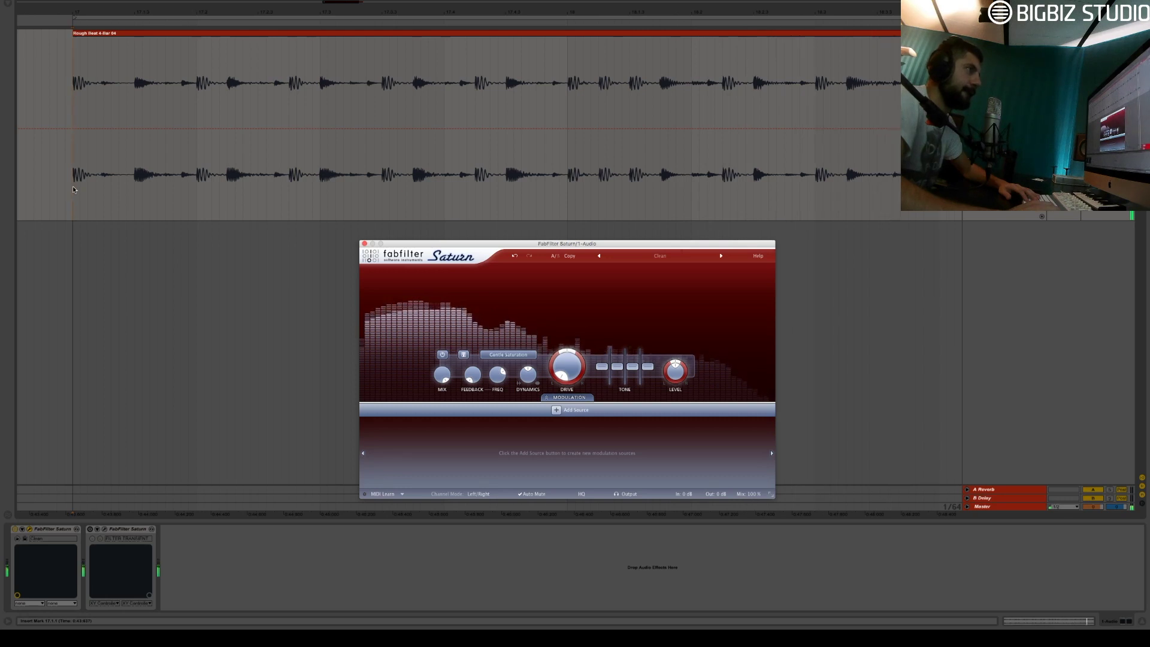
{"action": "key", "text": "space"}
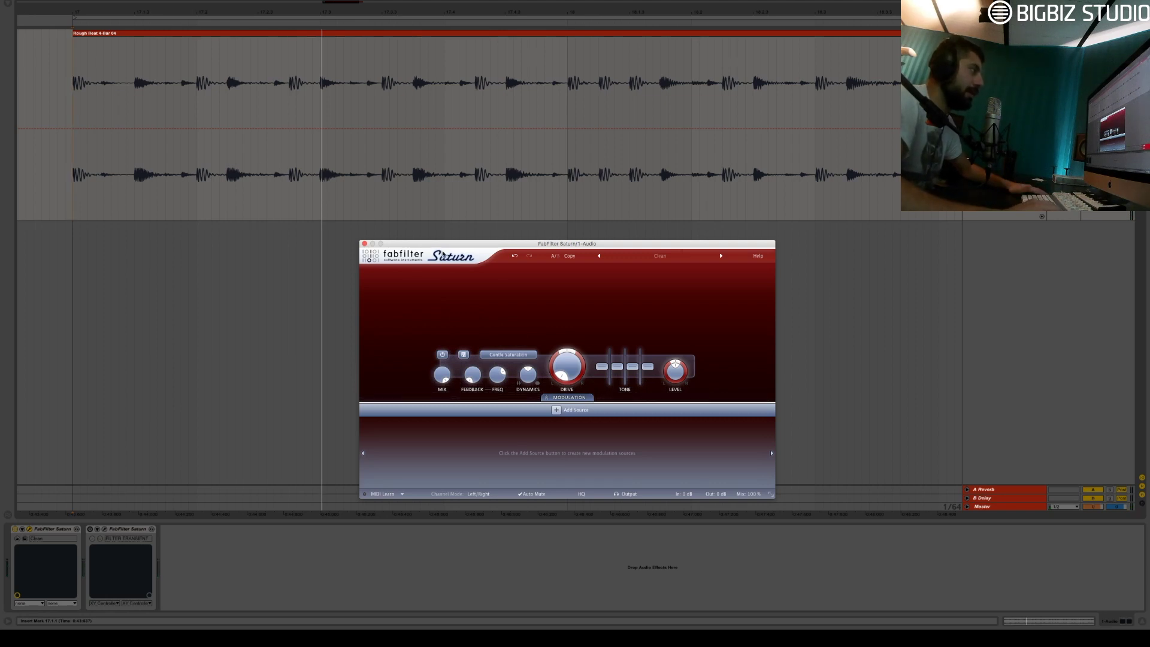
{"action": "left_click_drag", "start_coordinate": [447, 249], "coordinate": [453, 244]}
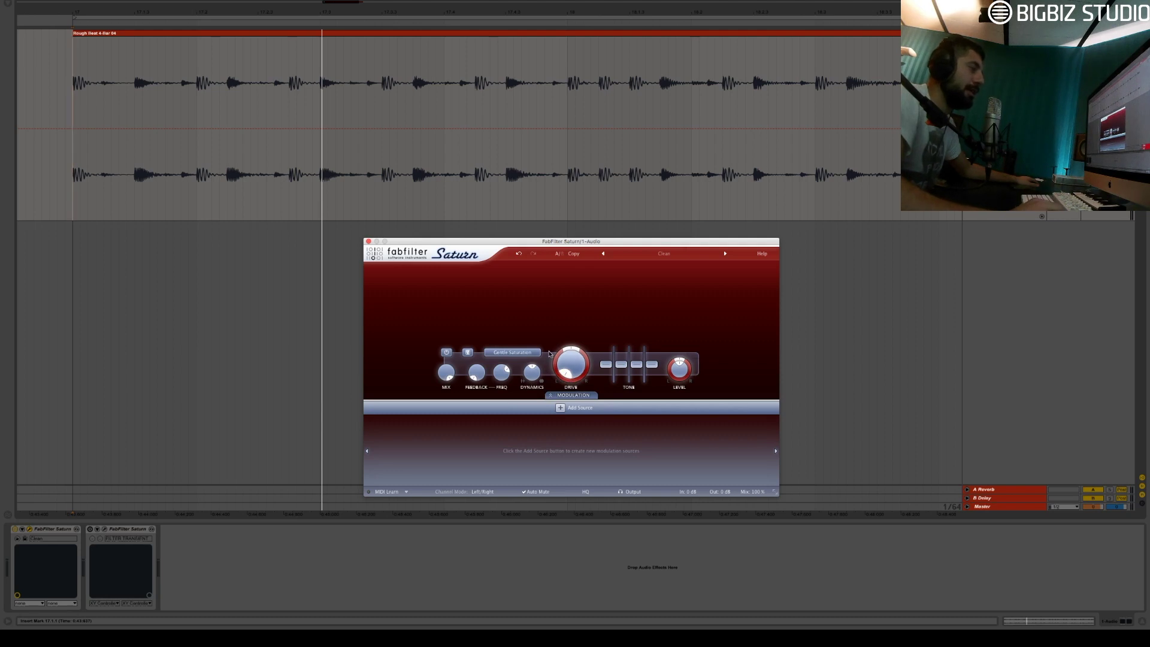
Change Saturn's band saturation style from Gentle Saturation to Warm Tube
{"action": "left_click", "coordinate": [527, 356]}
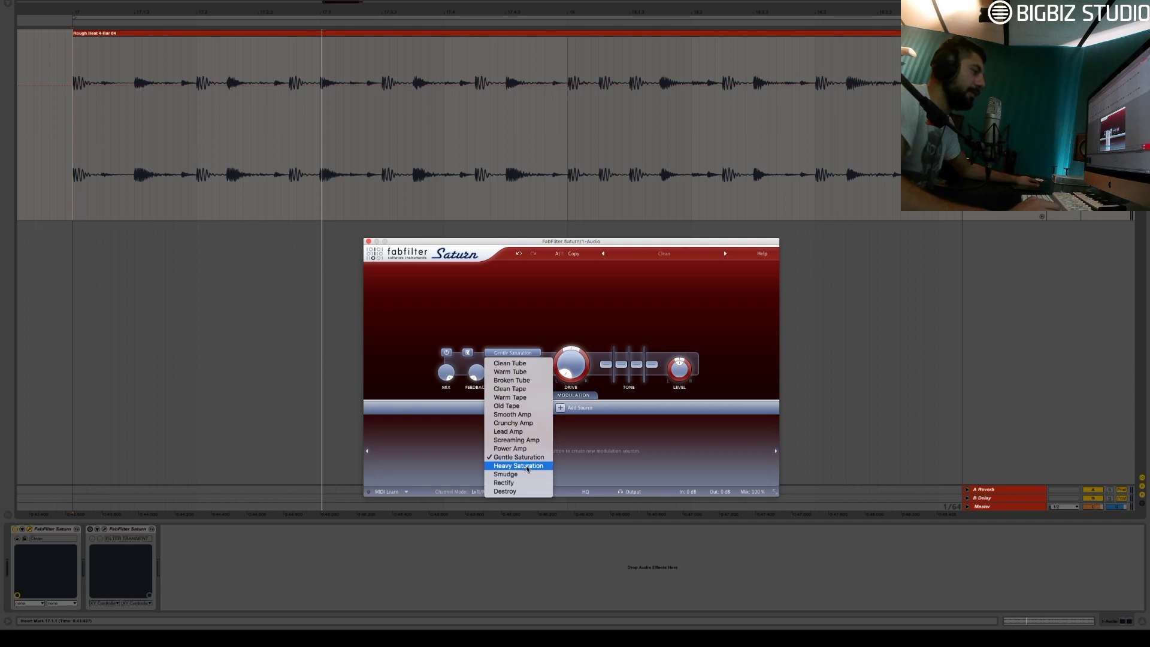
{"action": "left_click", "coordinate": [528, 371]}
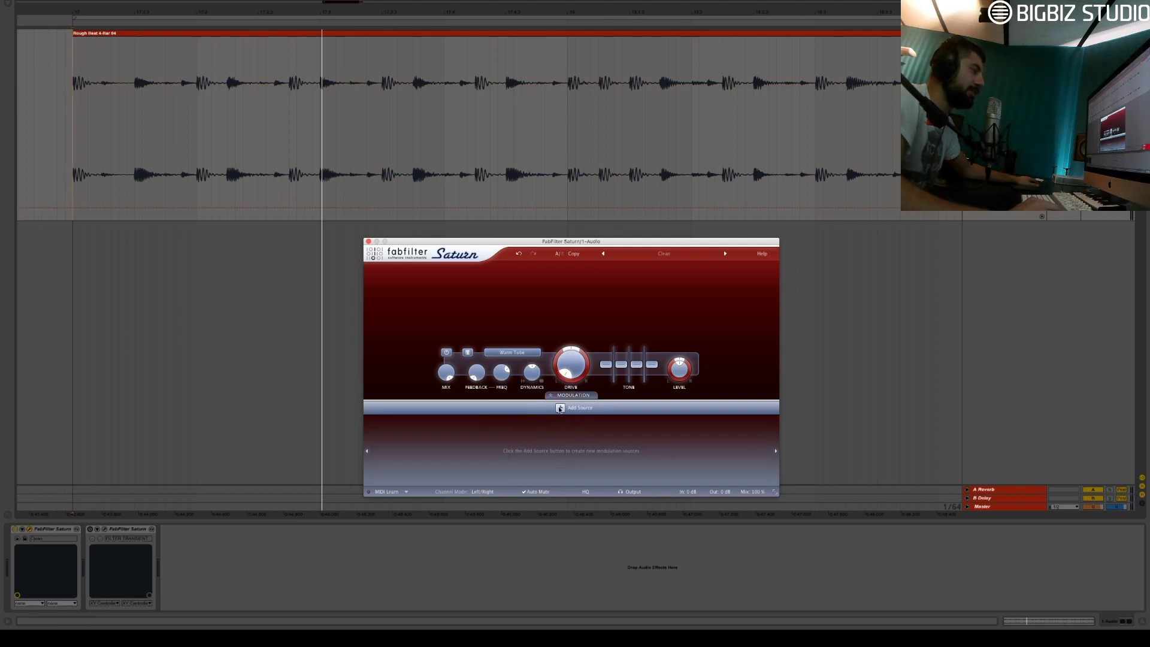
{"action": "left_click", "coordinate": [560, 408]}
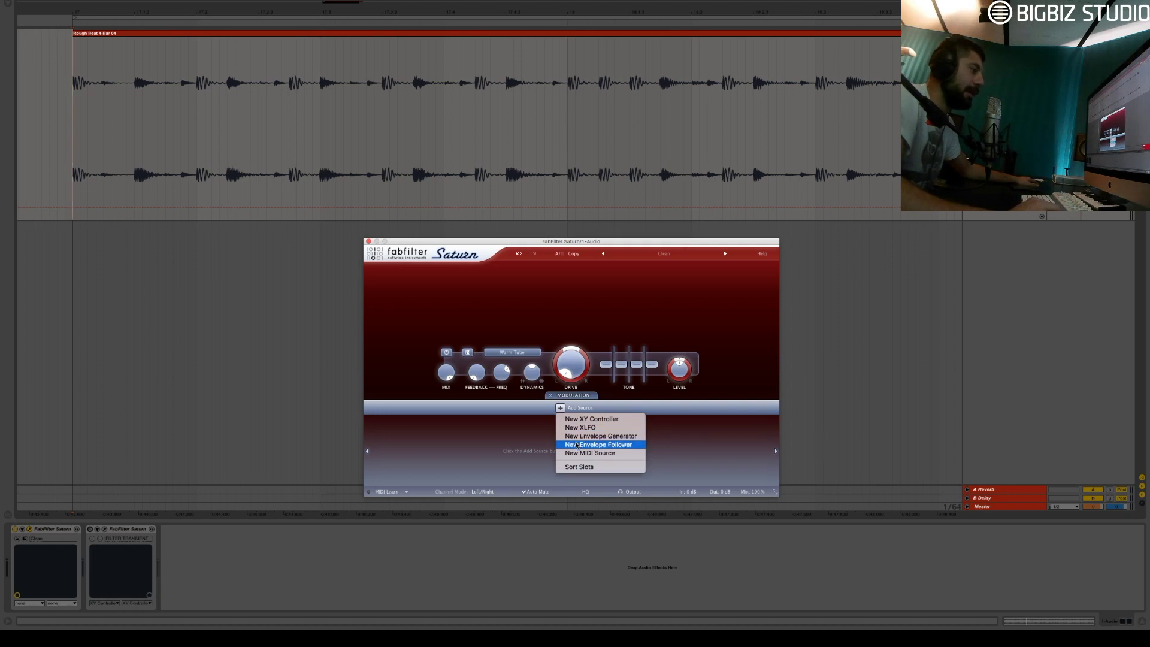
Add envelope generator EG 1, play the loop, and switch off interactive help hints
{"action": "left_click", "coordinate": [574, 443]}
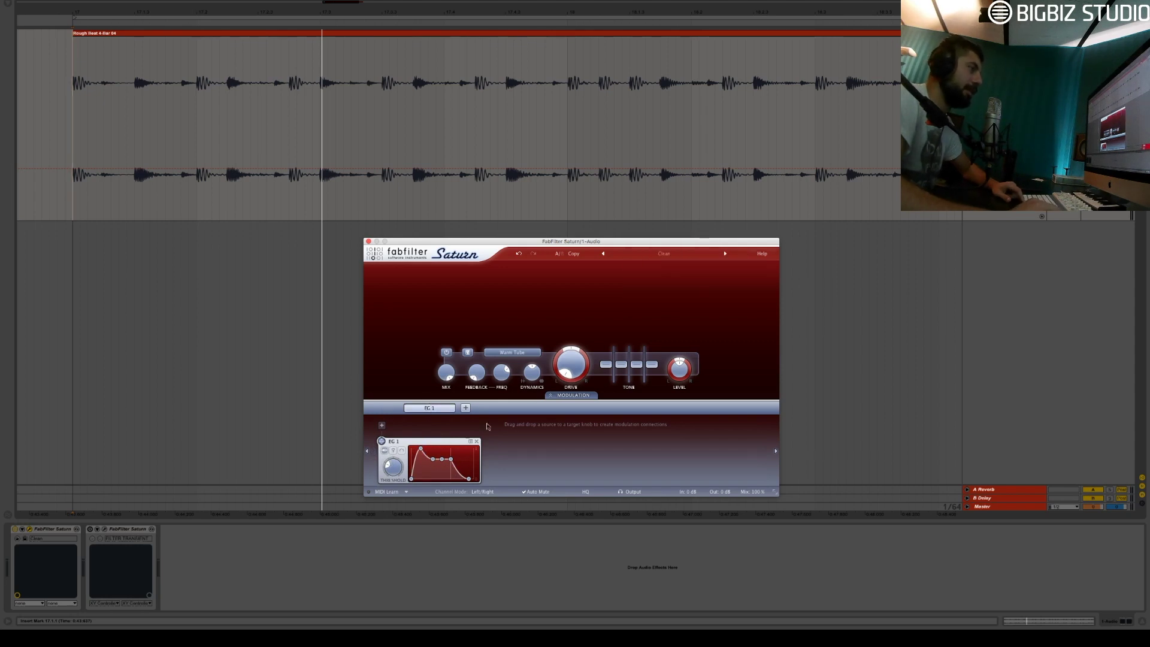
{"action": "key", "text": "space"}
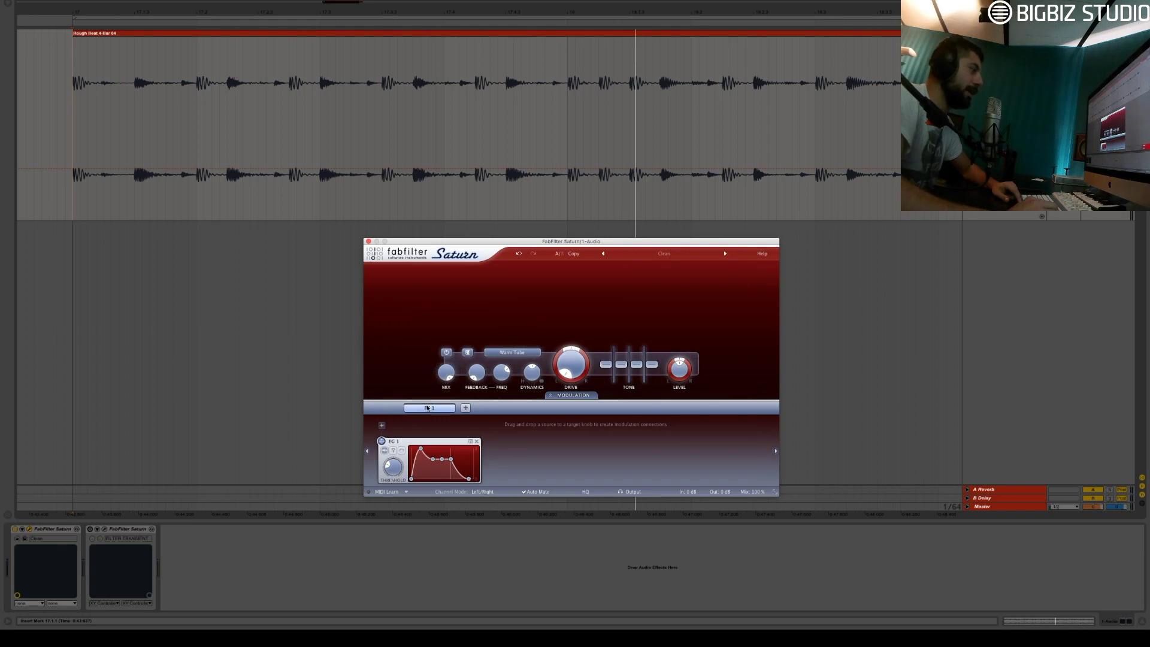
{"action": "left_click", "coordinate": [761, 254]}
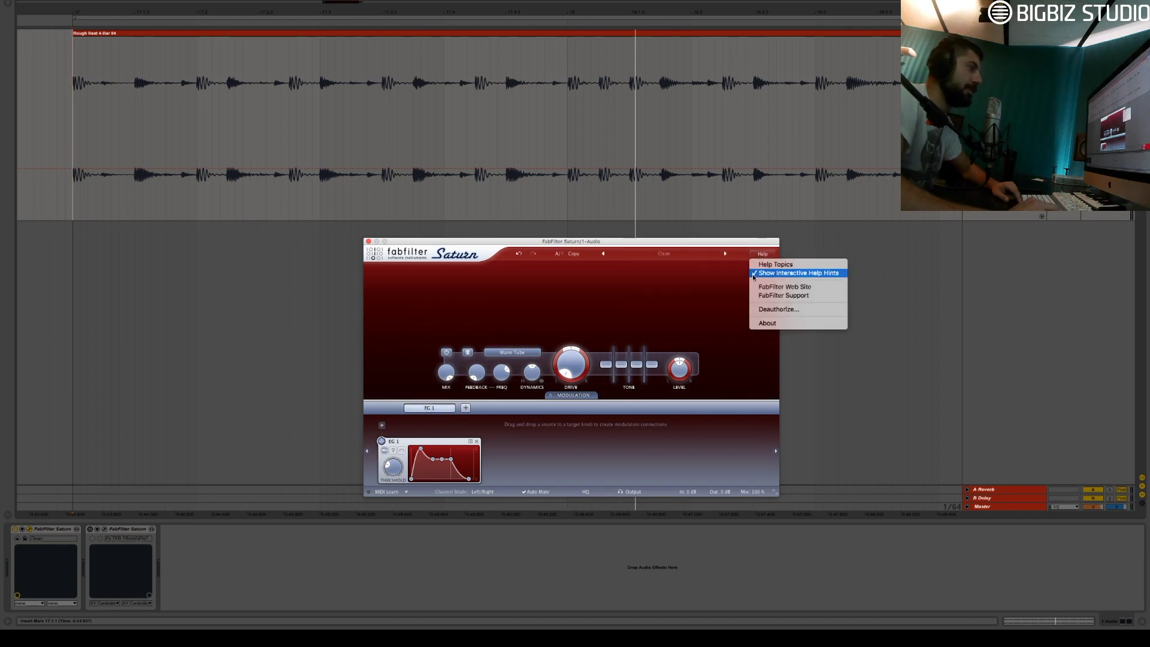
{"action": "left_click", "coordinate": [782, 273]}
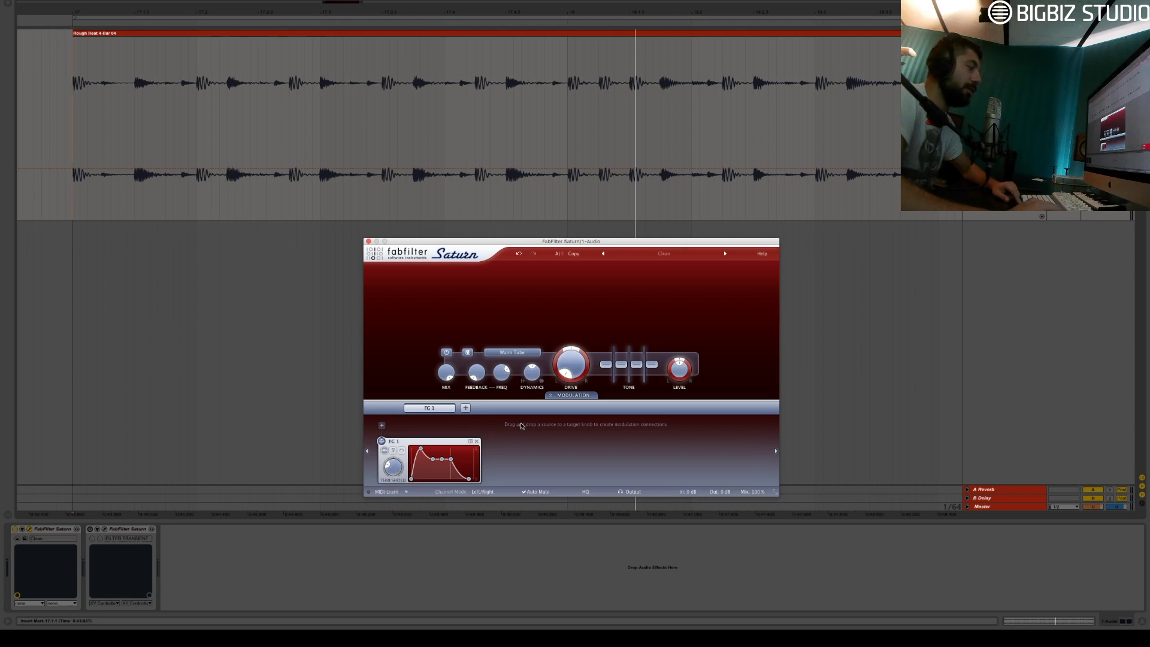
Drag EG 1 onto the band's LEVEL knob to make it the first modulation target
{"action": "left_click", "coordinate": [584, 135]}
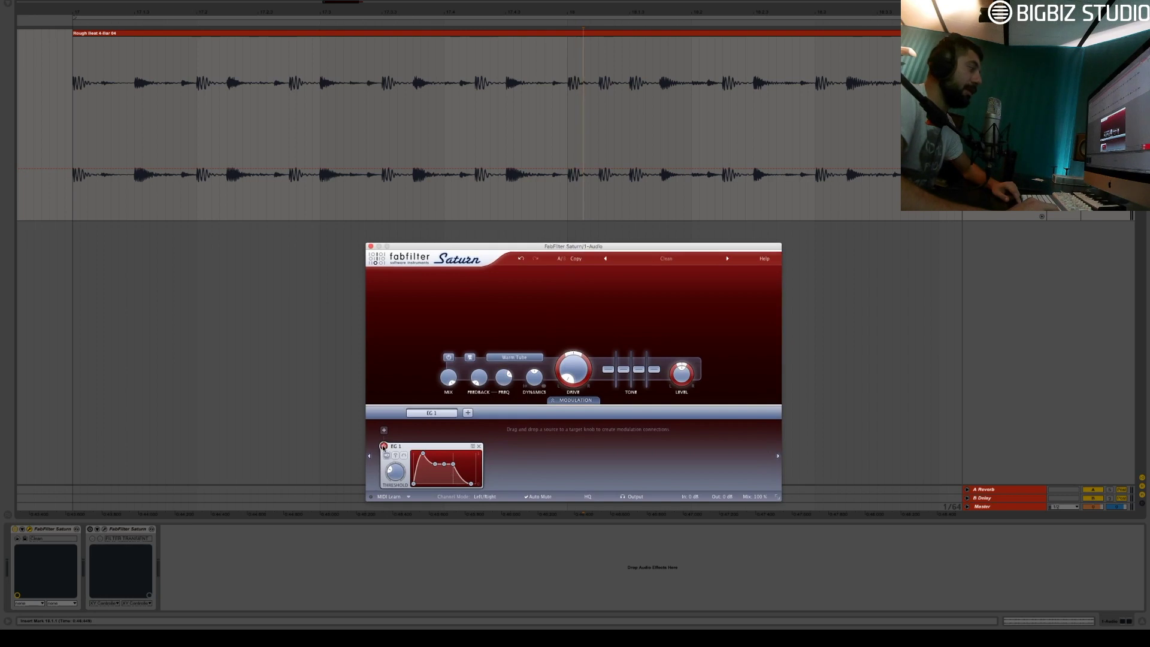
{"action": "left_click_drag", "start_coordinate": [384, 447], "coordinate": [475, 429]}
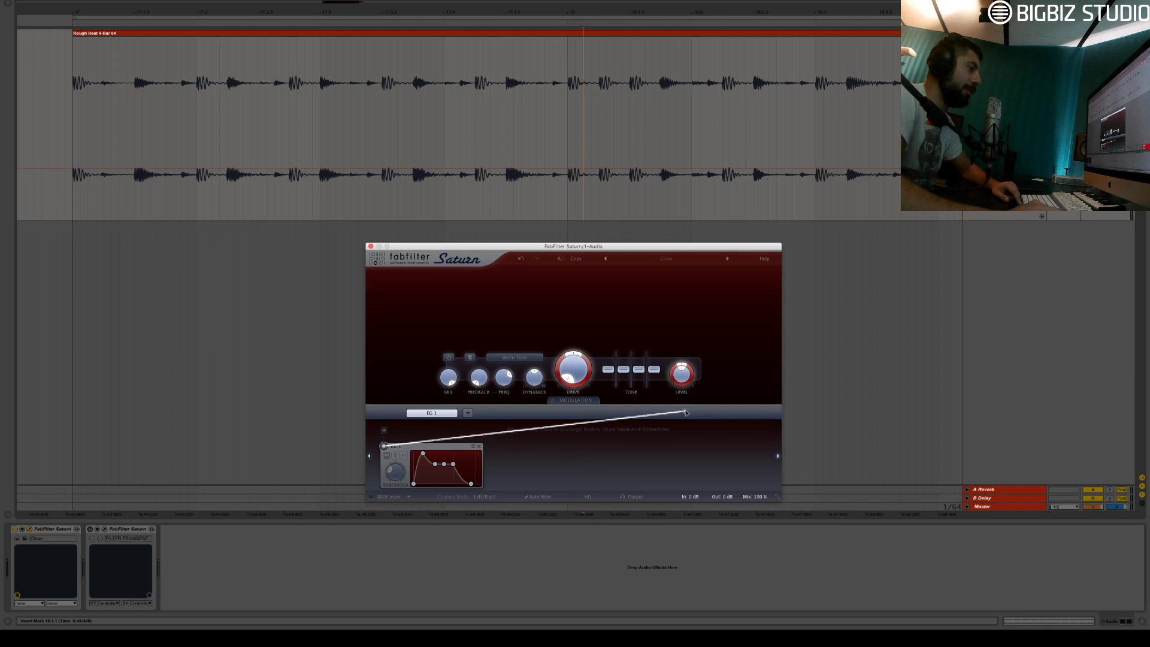
{"action": "left_click_drag", "start_coordinate": [474, 428], "coordinate": [682, 373]}
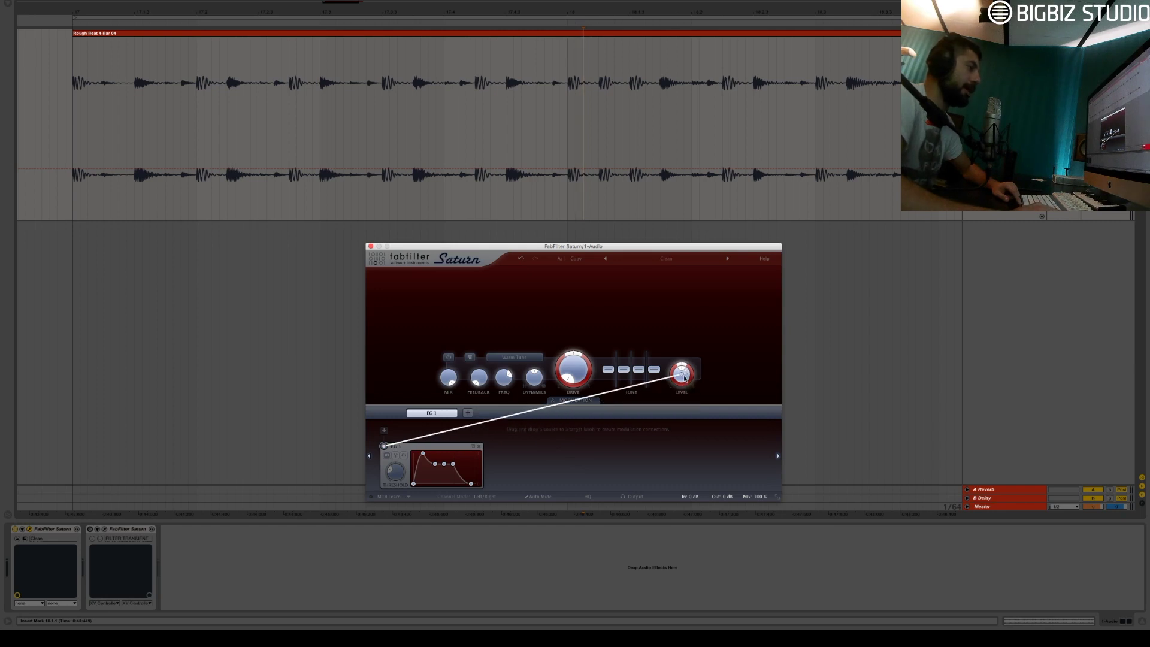
{"action": "left_click_drag", "start_coordinate": [682, 375], "coordinate": [682, 376]}
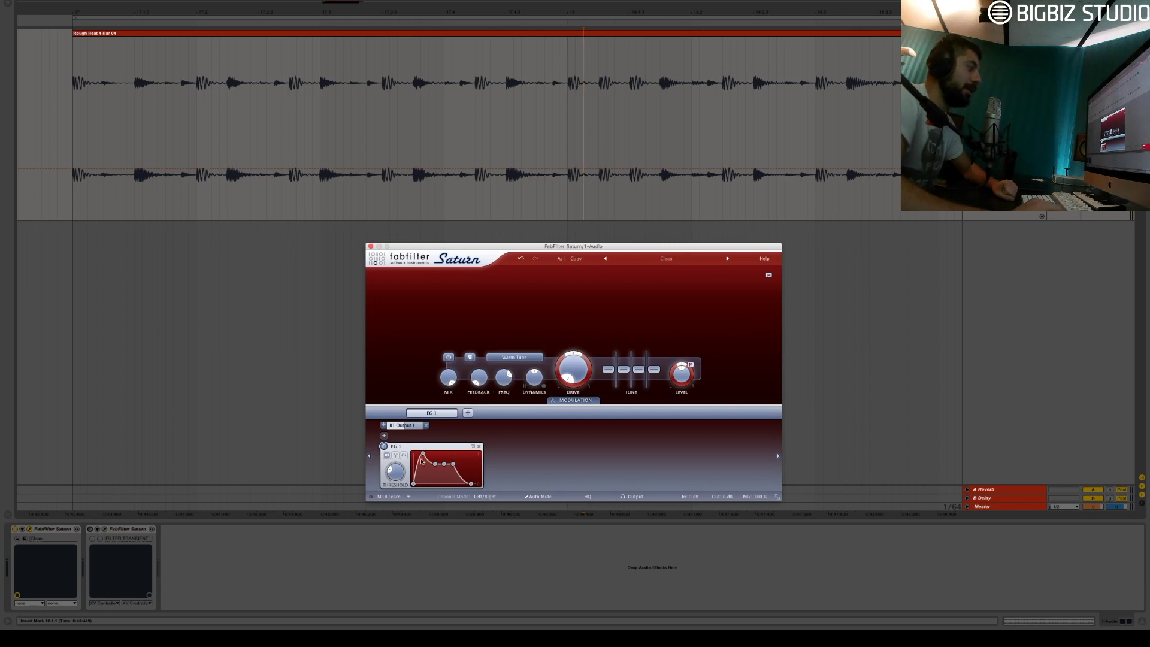
Adjust EG 1's threshold and raise its Slot 1 level amount, auditioning the loop
{"action": "left_click_drag", "start_coordinate": [395, 469], "coordinate": [395, 487]}
{"action": "key", "text": "space"}
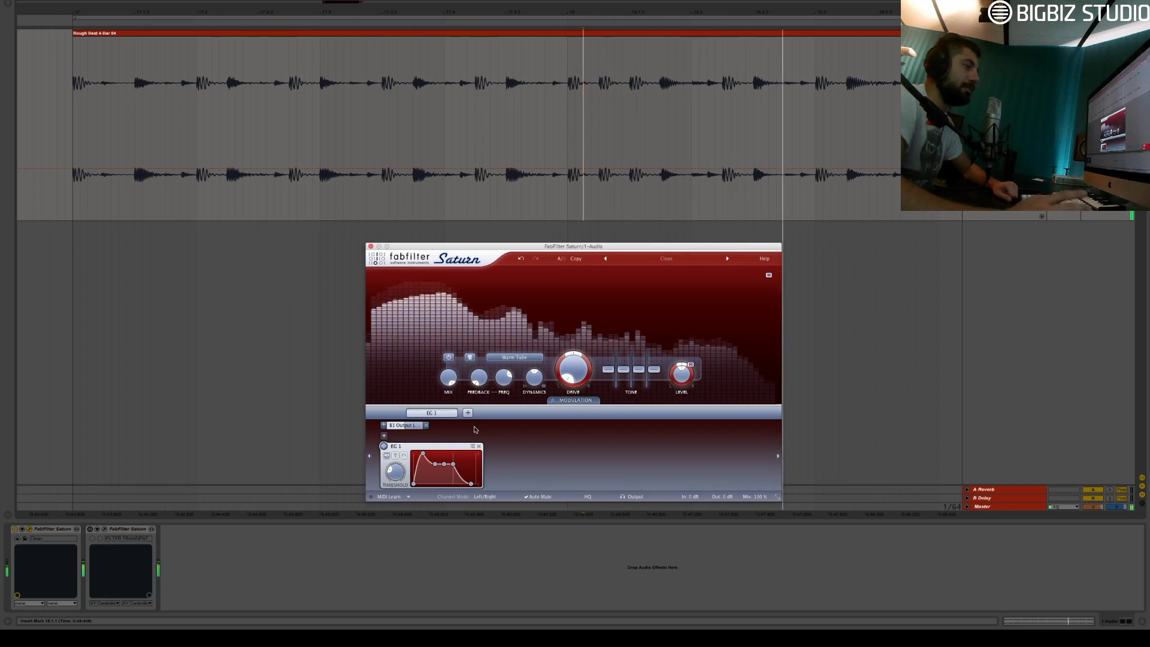
{"action": "mouse_move", "coordinate": [403, 425]}
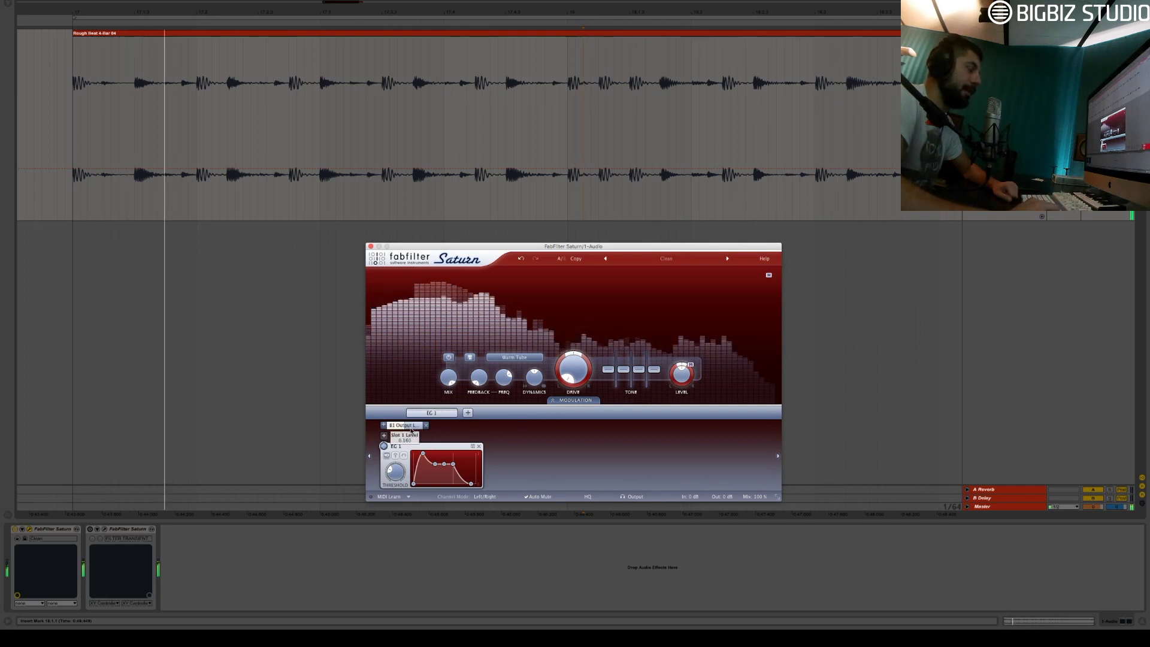
{"action": "key", "text": "space"}
{"action": "left_click_drag", "start_coordinate": [411, 432], "coordinate": [427, 423]}
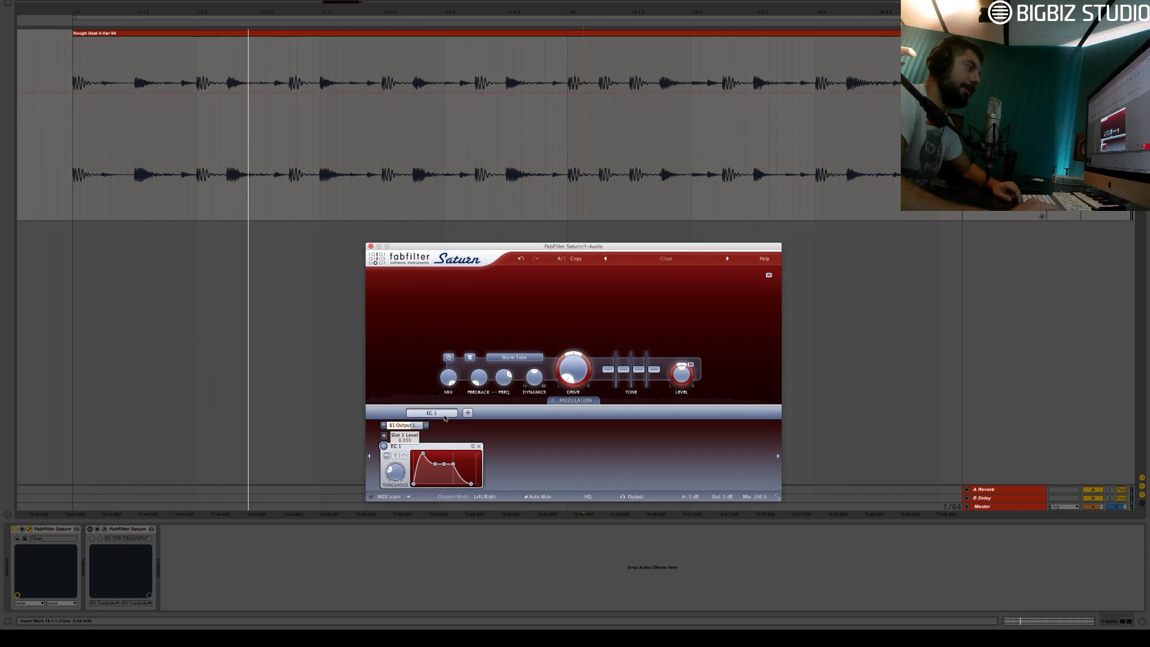
{"action": "key", "text": "space"}
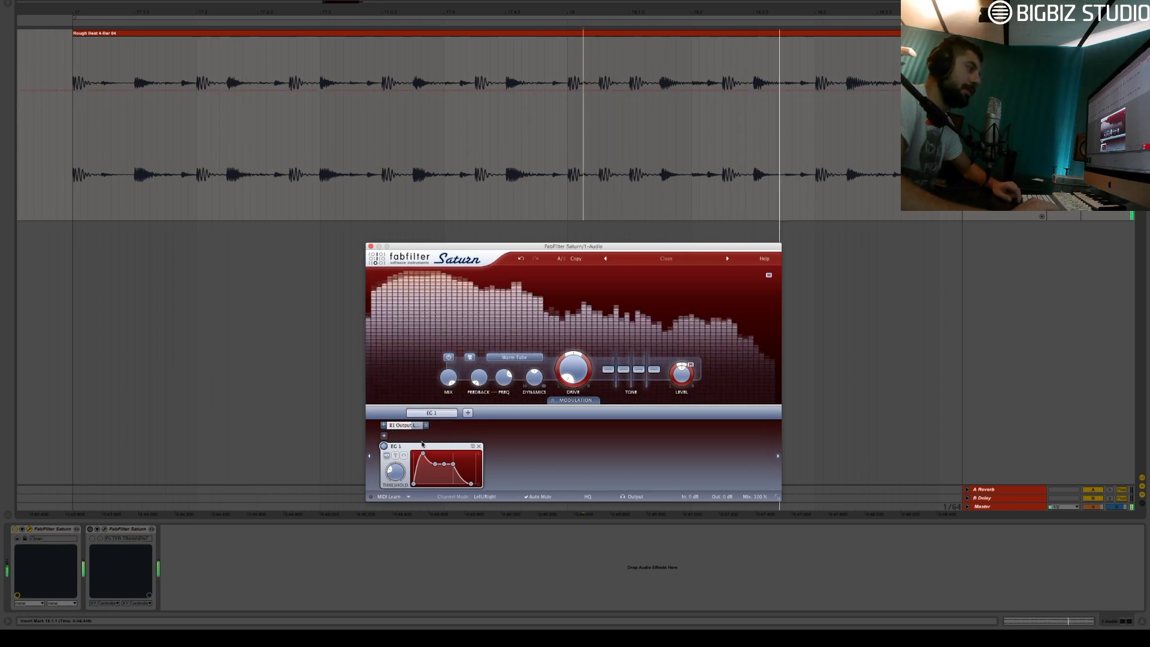
{"action": "key", "text": "space"}
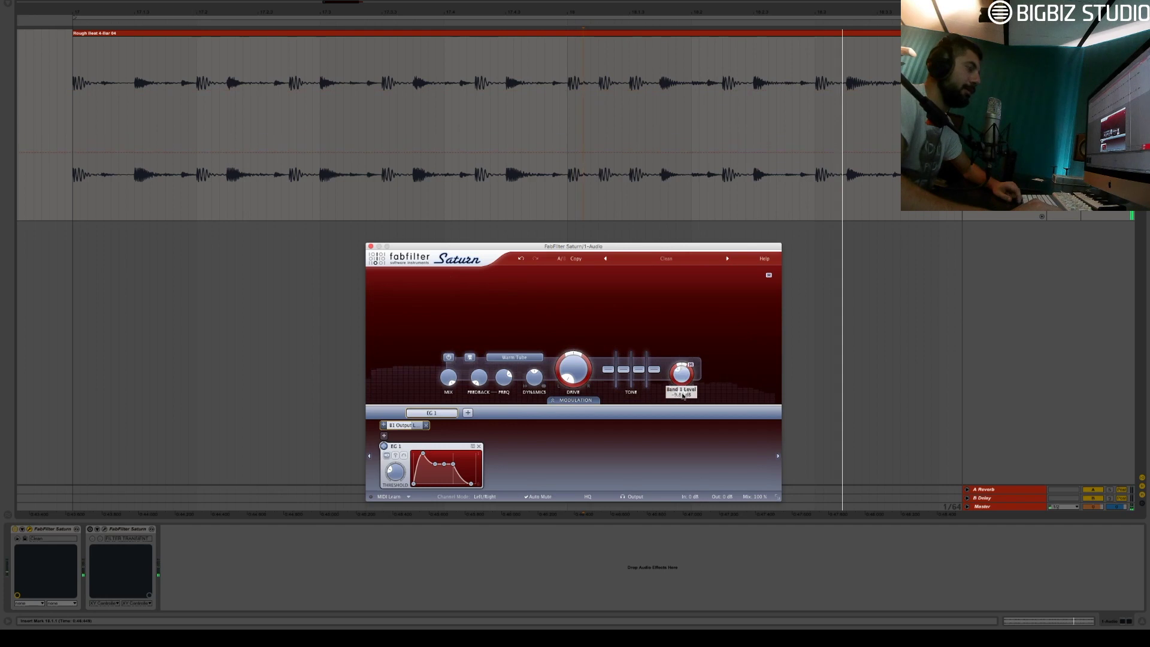
{"action": "key", "text": "space"}
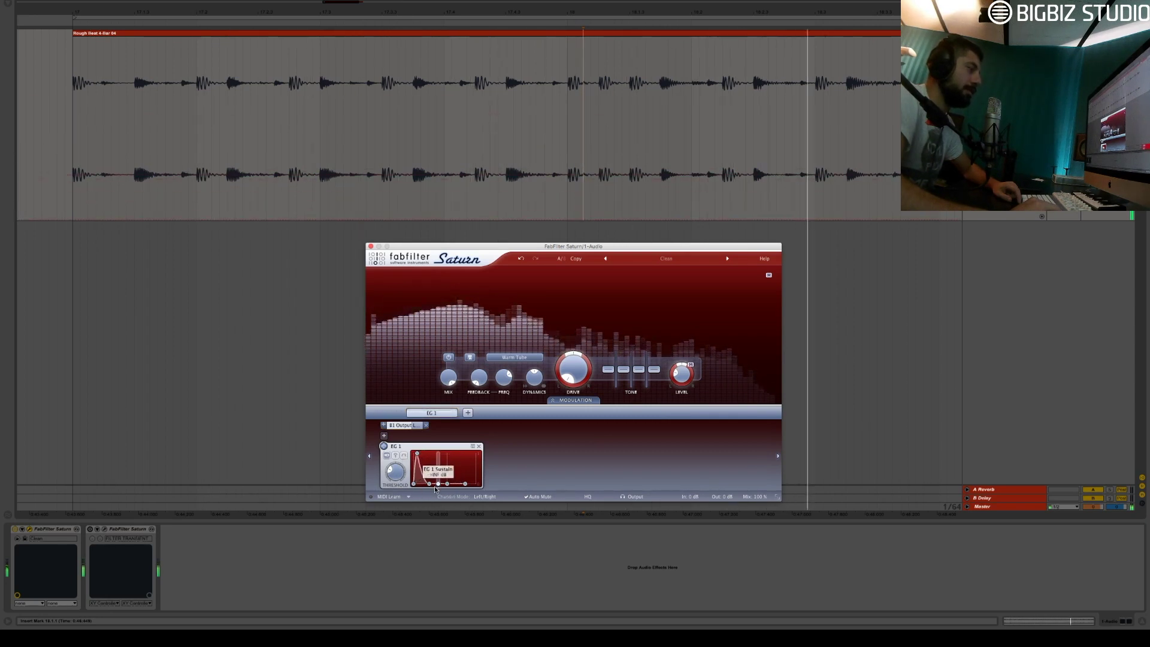
Shorten EG 1's decay to 0.180 sec, audition, and close the Saturn window
{"action": "left_click_drag", "start_coordinate": [429, 485], "coordinate": [427, 487]}
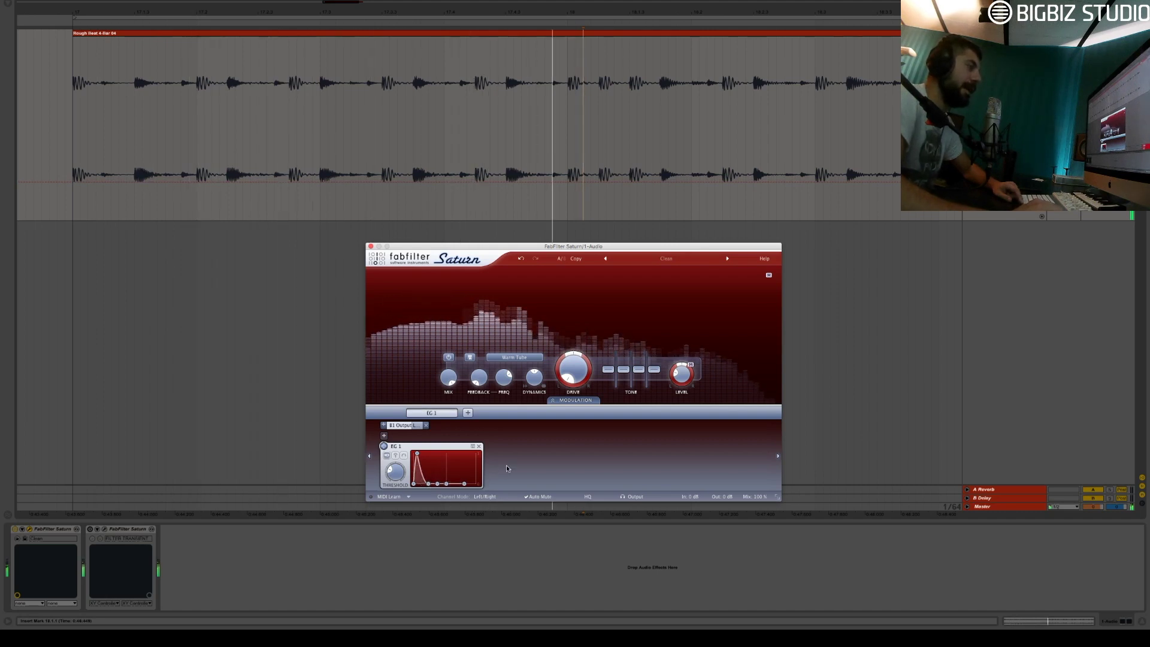
{"action": "key", "text": "space"}
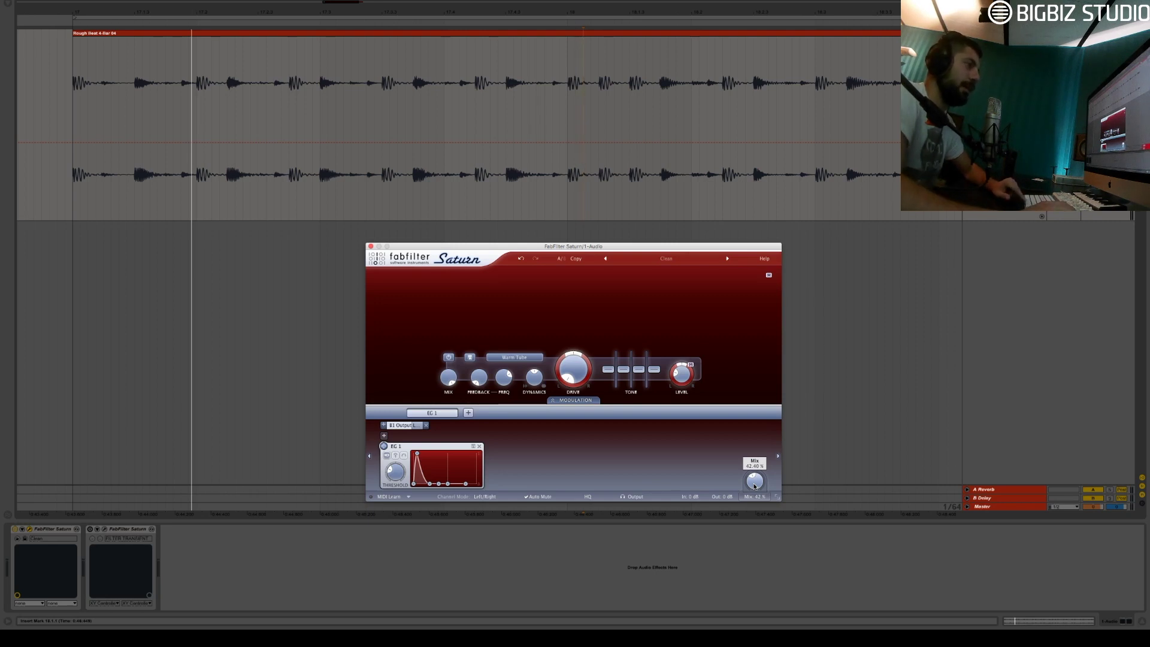
{"action": "key", "text": "space"}
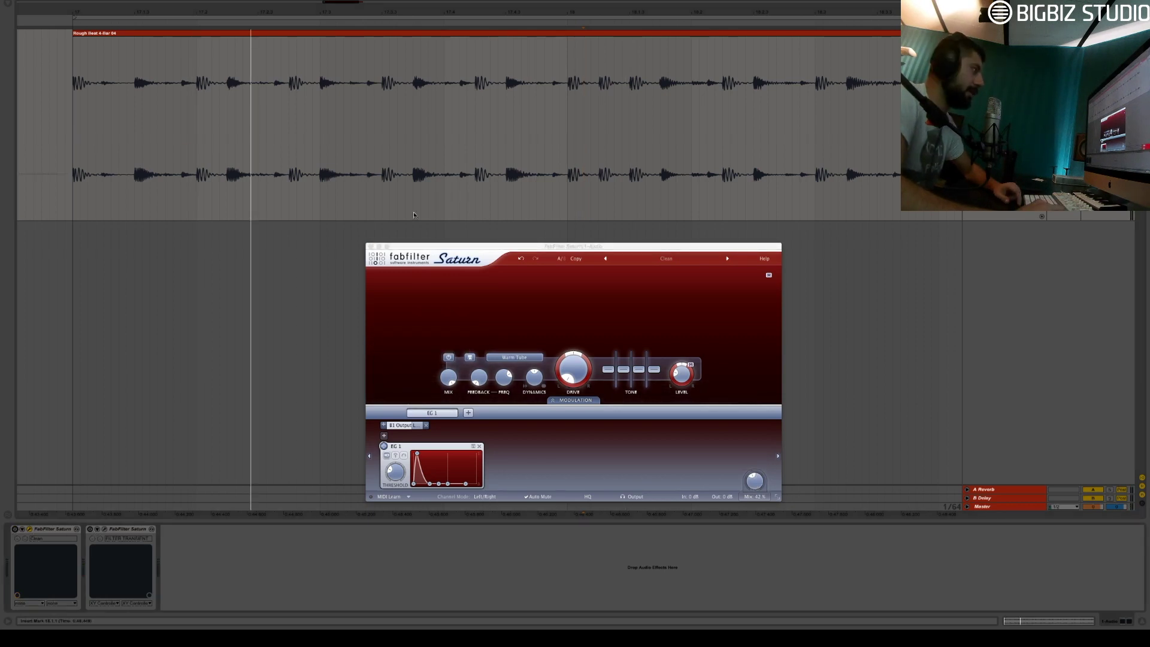
{"action": "left_click", "coordinate": [372, 248]}
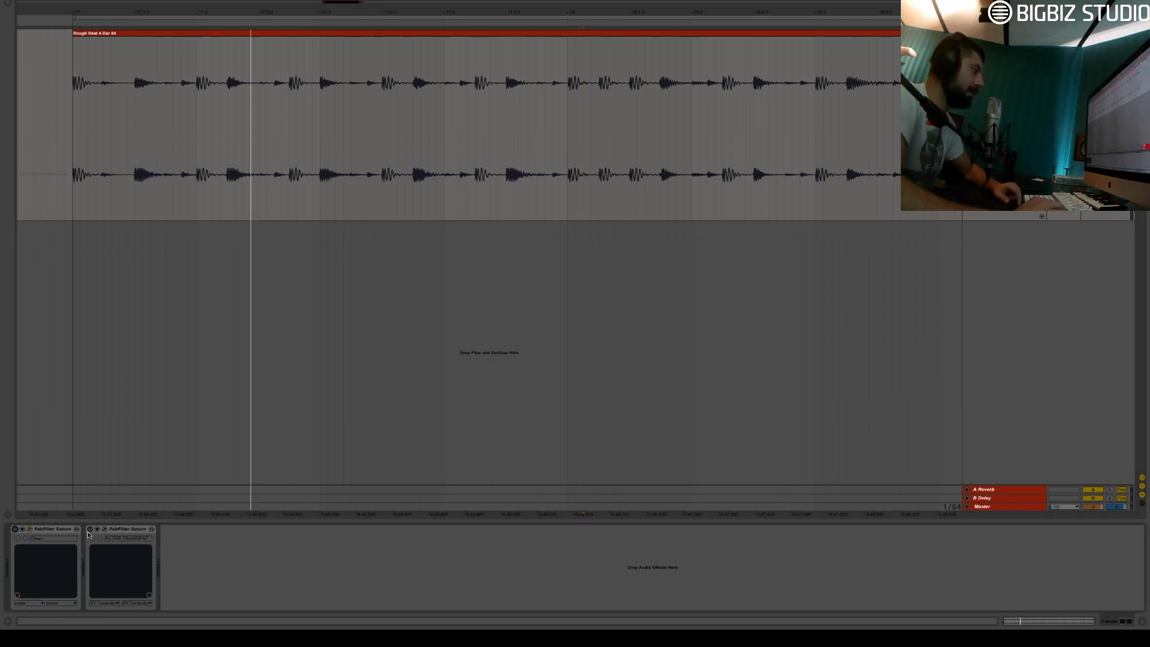
Open the second Saturn instance with the Filter Transient preset and set its XY controller position
{"action": "left_click", "coordinate": [106, 531]}
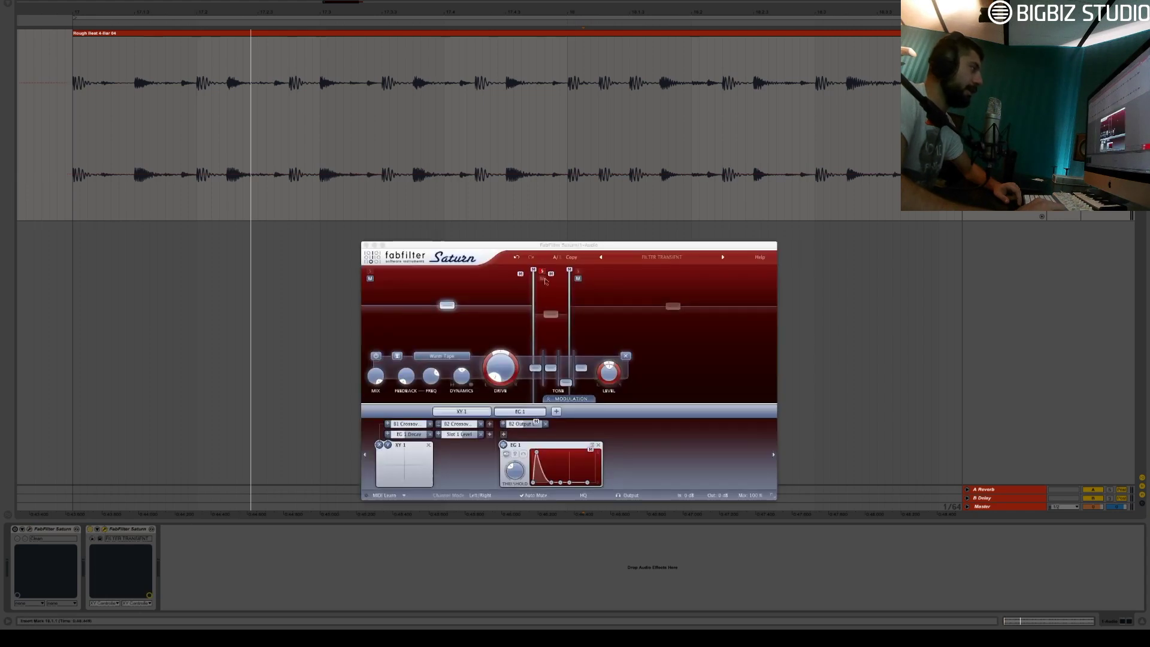
{"action": "left_click_drag", "start_coordinate": [537, 245], "coordinate": [547, 258]}
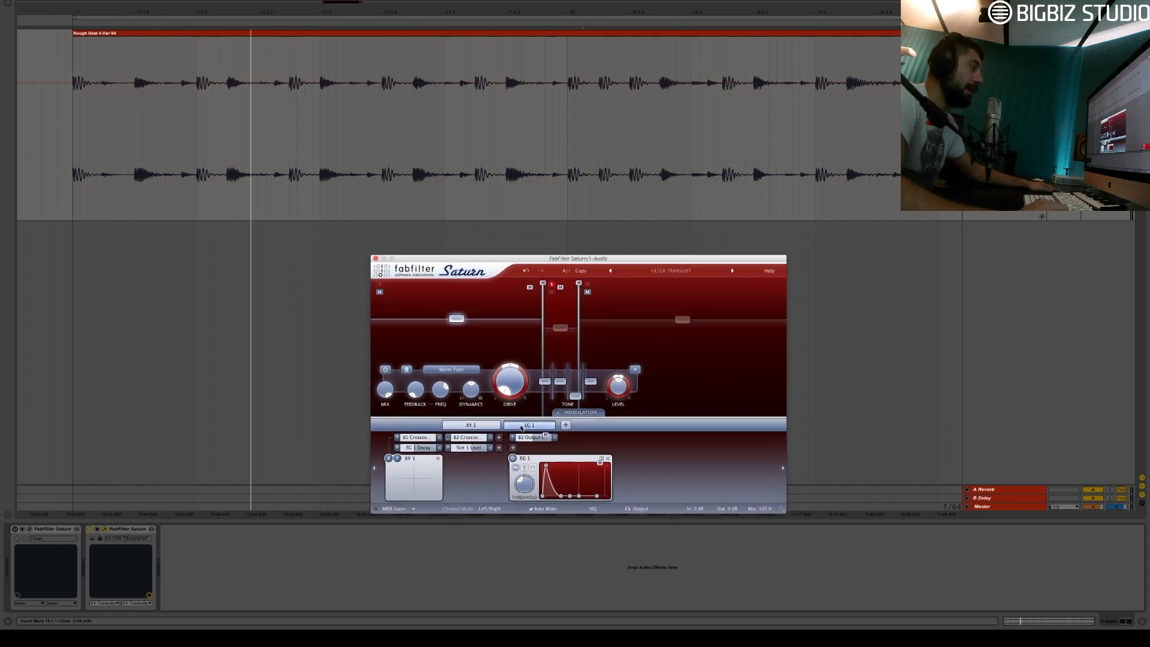
{"action": "left_click", "coordinate": [127, 575]}
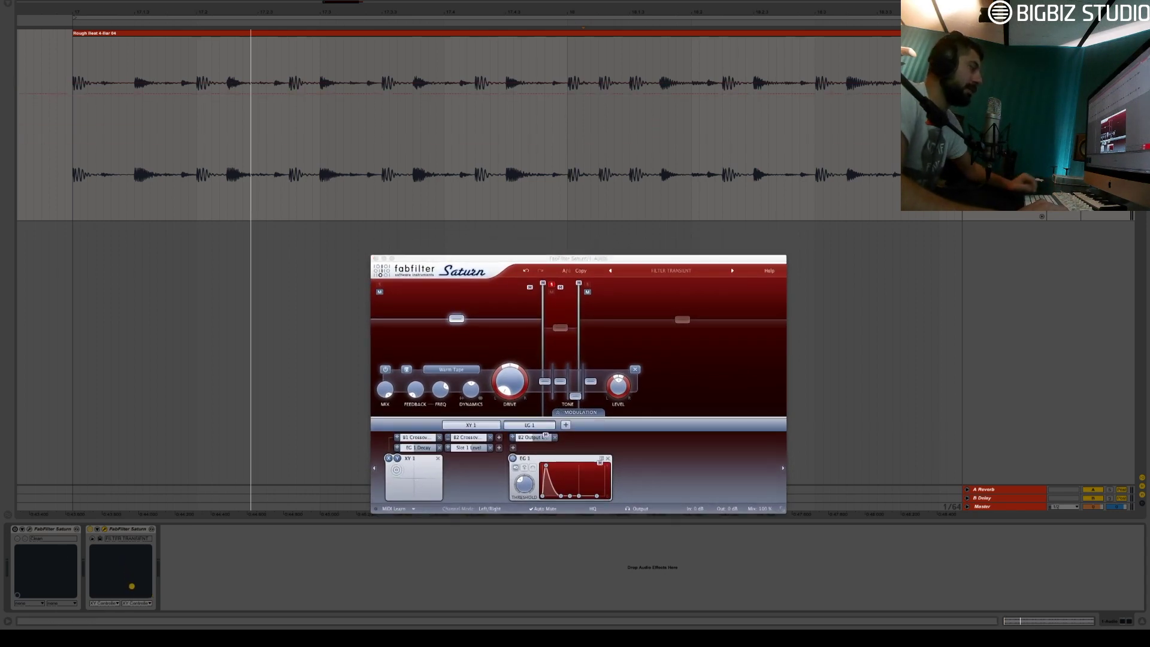
{"action": "left_click_drag", "start_coordinate": [131, 587], "coordinate": [132, 571]}
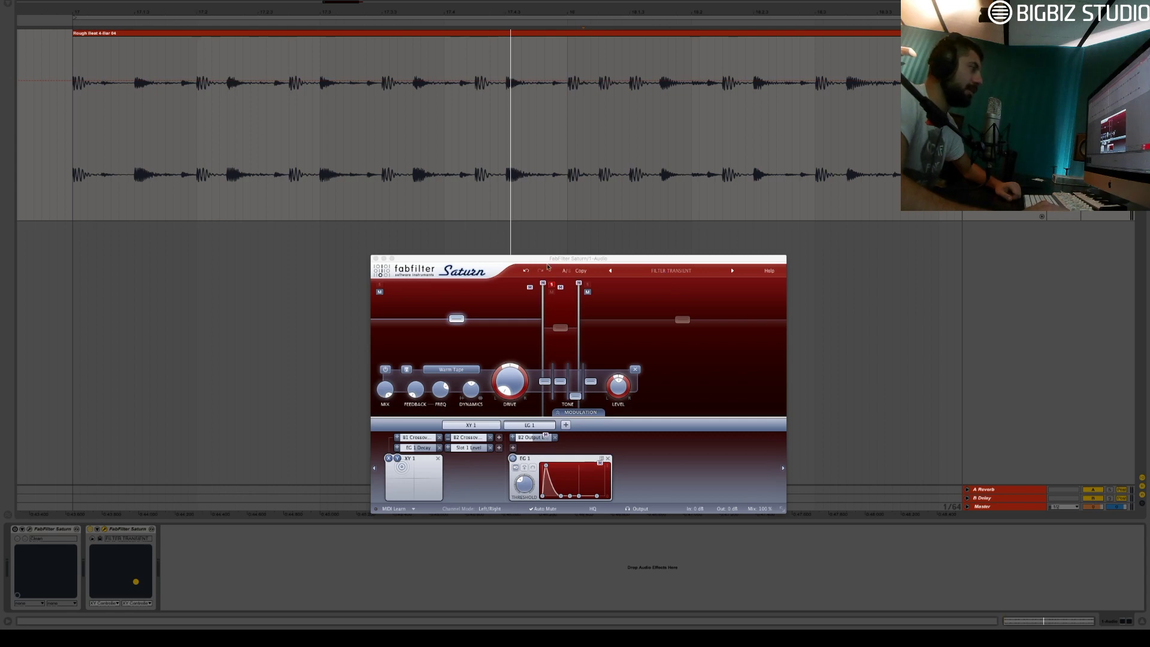
{"action": "left_click_drag", "start_coordinate": [549, 261], "coordinate": [542, 256]}
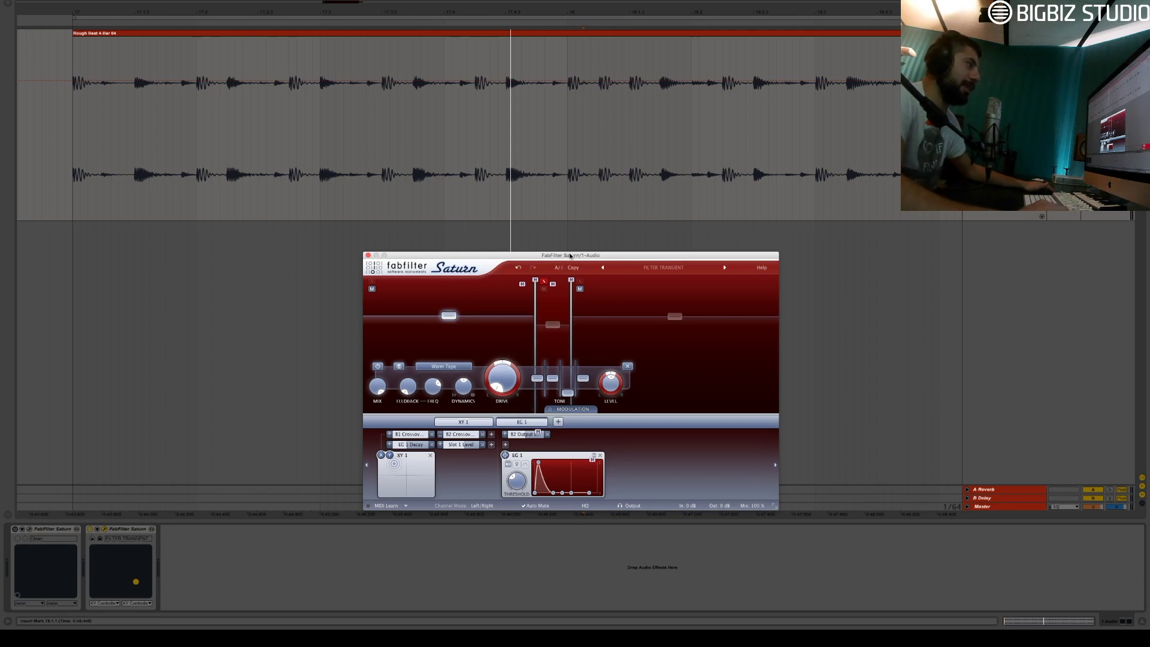
{"action": "left_click_drag", "start_coordinate": [570, 256], "coordinate": [570, 257]}
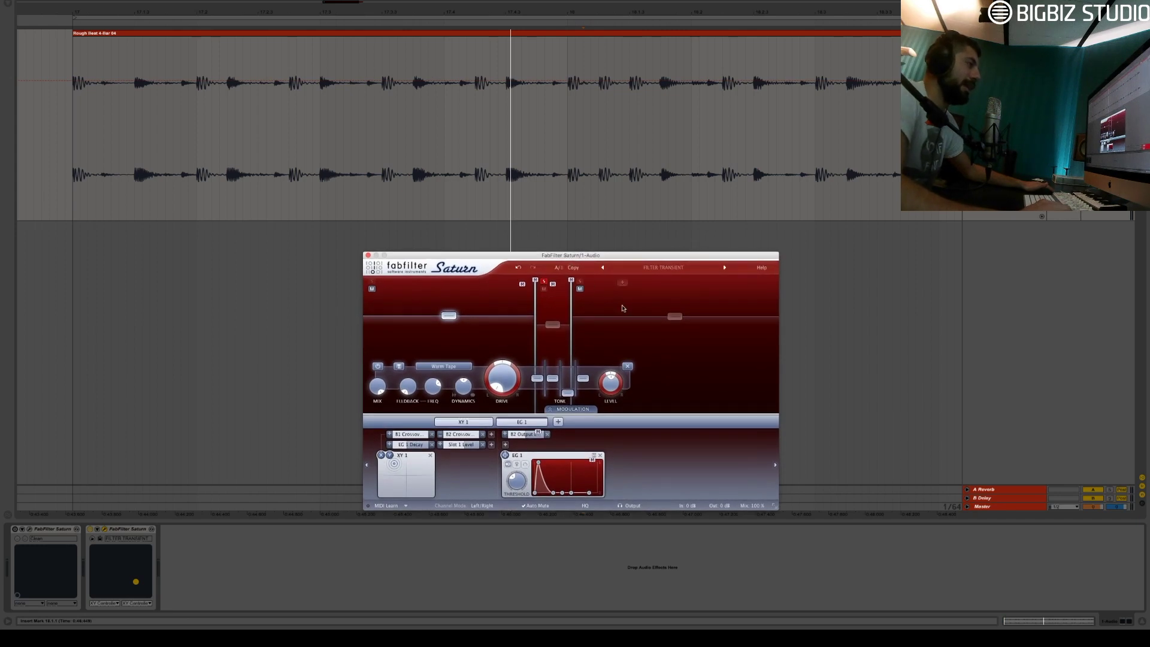